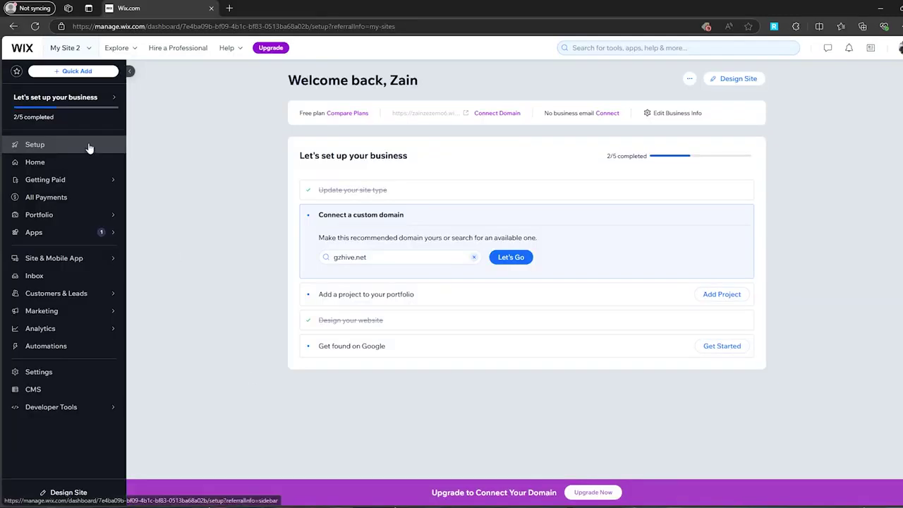
Open the My Site 2 design in the website editor
left_click(75, 51)
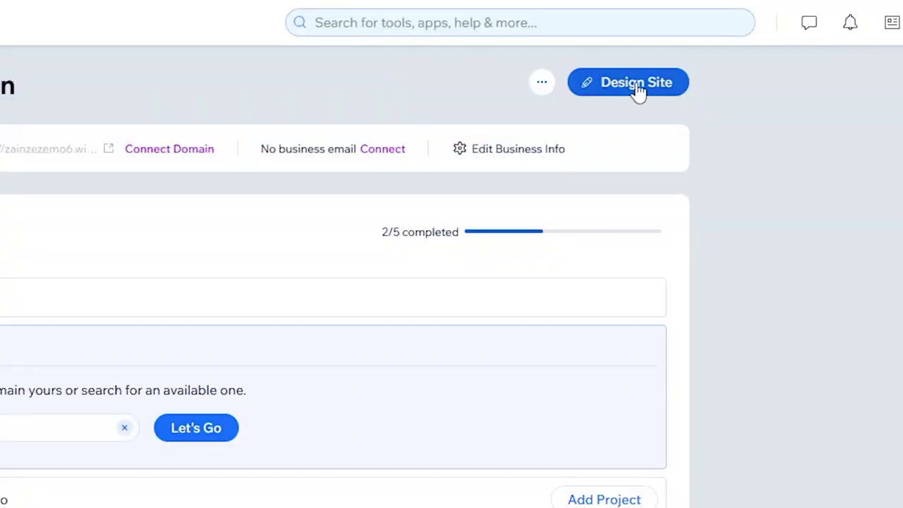
left_click(634, 94)
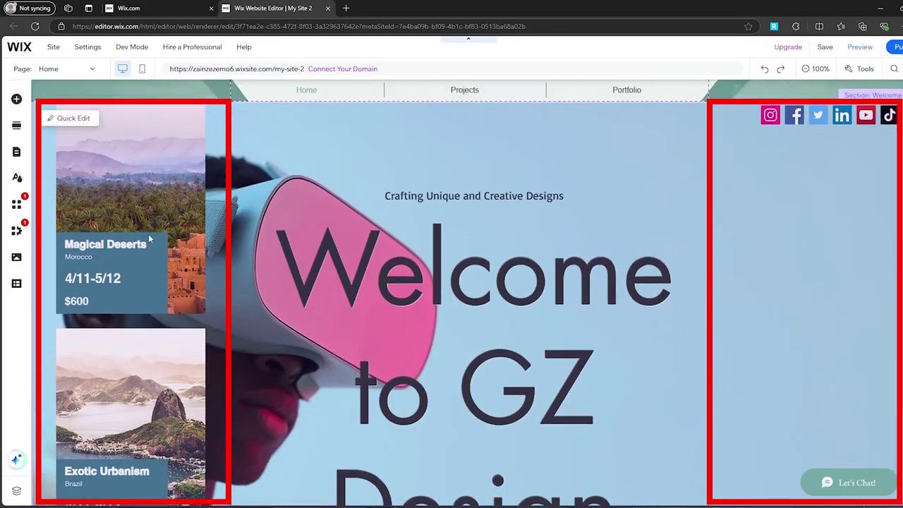
Check how the content outside the gridlines displays in a smaller browser window, and return to the full-size window
key("super+Down")
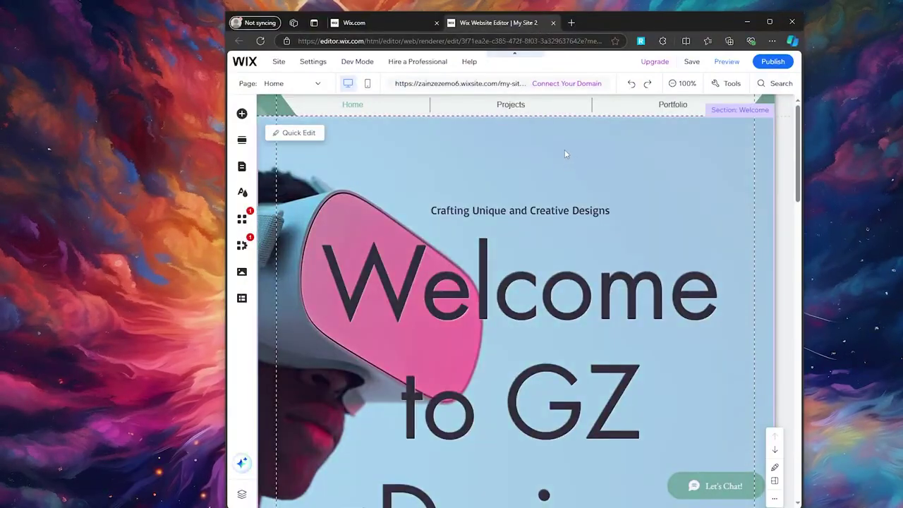
key("super+Up")
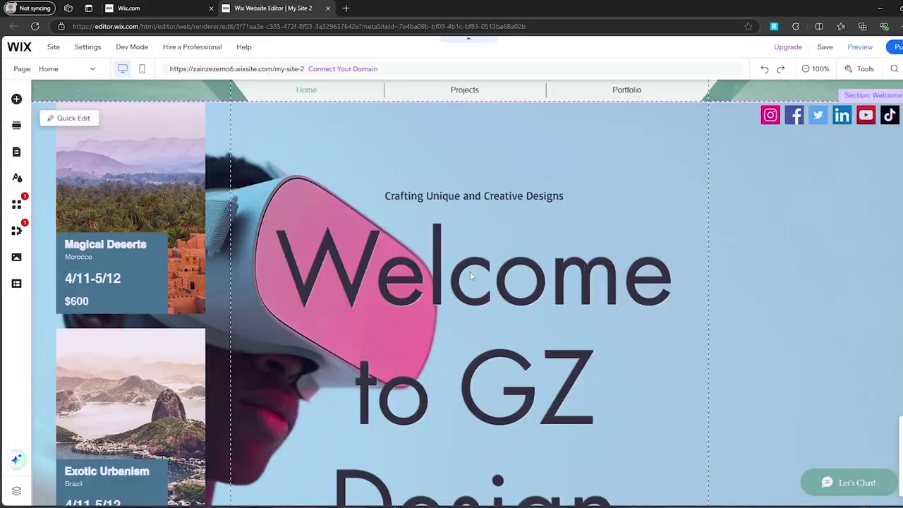
scroll(363, 274, "down", 3)
scroll(140, 179, "up", 3)
Move the travel repeater inside the gridlines and place the "Crafting Unique and Creative Designs" text just above the Welcome heading
mouse_move(141, 205)
left_mouse_down()
mouse_move(212, 233)
mouse_move(326, 199)
left_mouse_up()
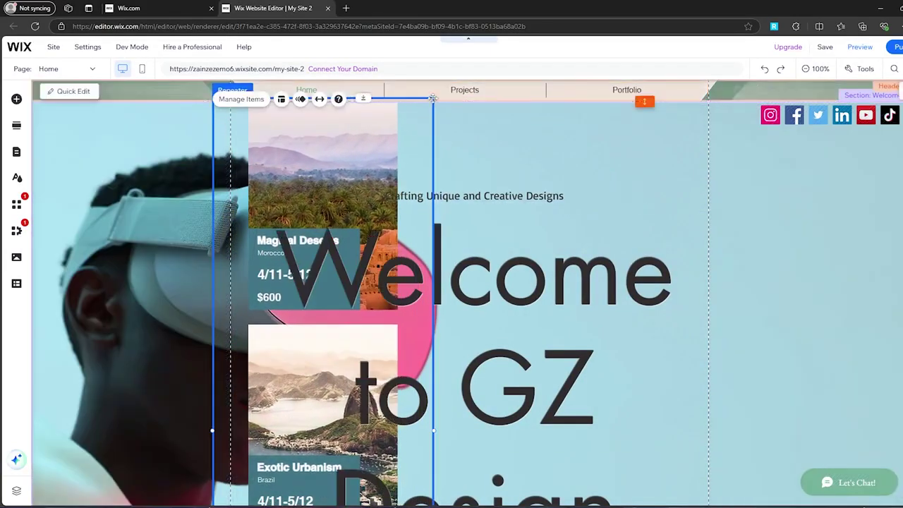
left_click_drag(433, 99, 451, 116)
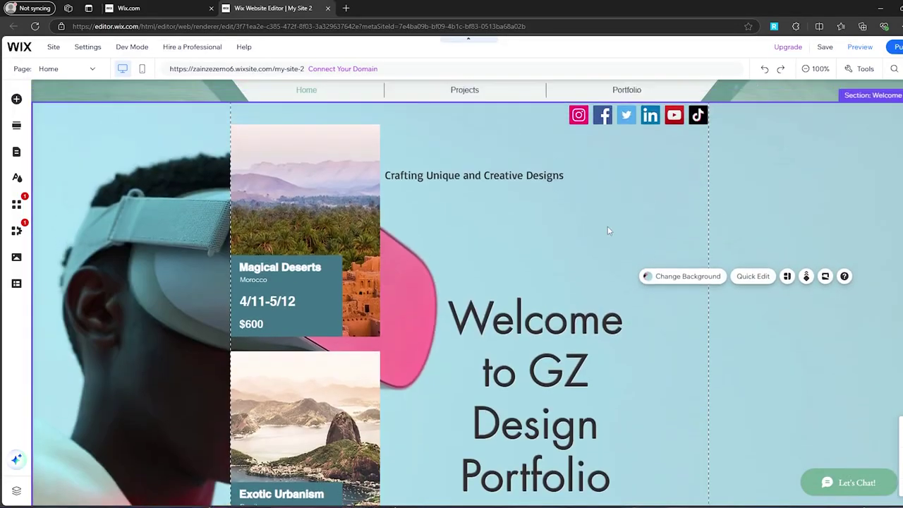
scroll(607, 226, "down", 2)
scroll(619, 223, "up", 2)
left_click_drag(526, 180, 594, 243)
left_click(656, 254)
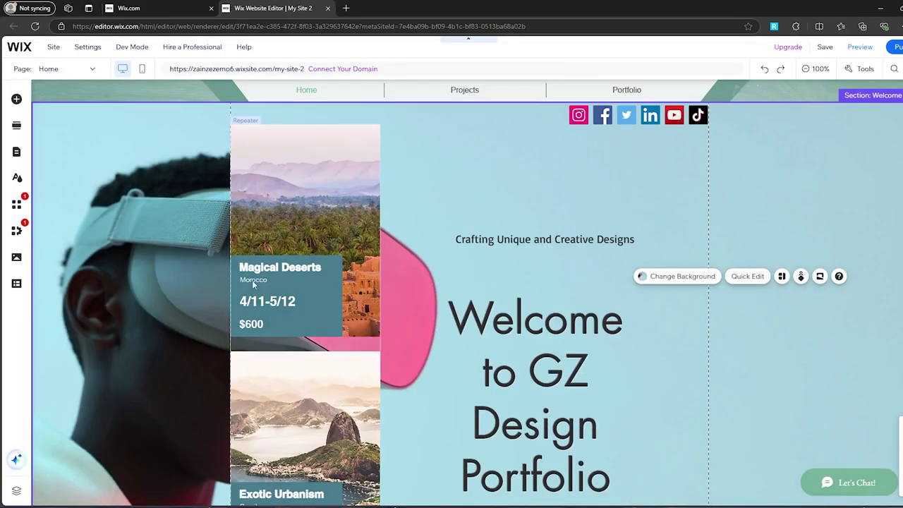
Check how the rearranged Welcome section fits in a smaller browser window, and maximize the window again
scroll(694, 422, "down", 1)
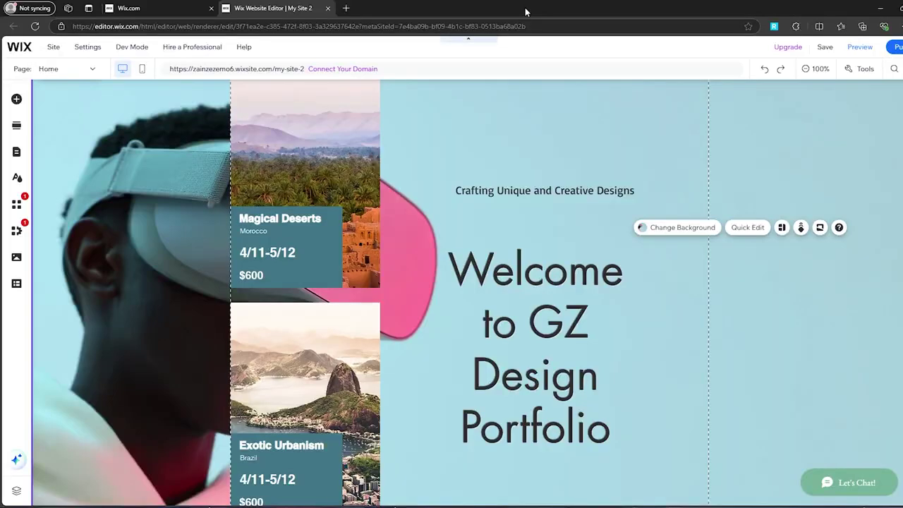
double_click(525, 7)
scroll(634, 256, "up", 1)
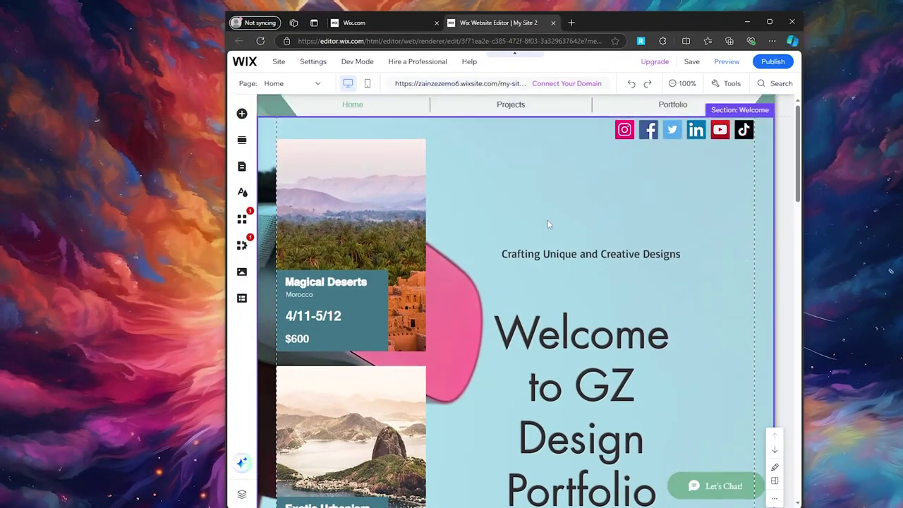
scroll(549, 224, "down", 8)
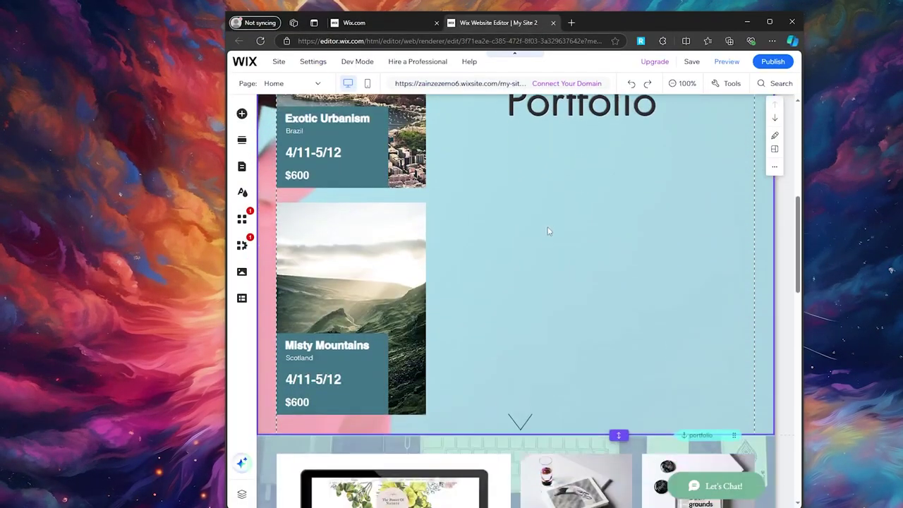
scroll(561, 275, "up", 9)
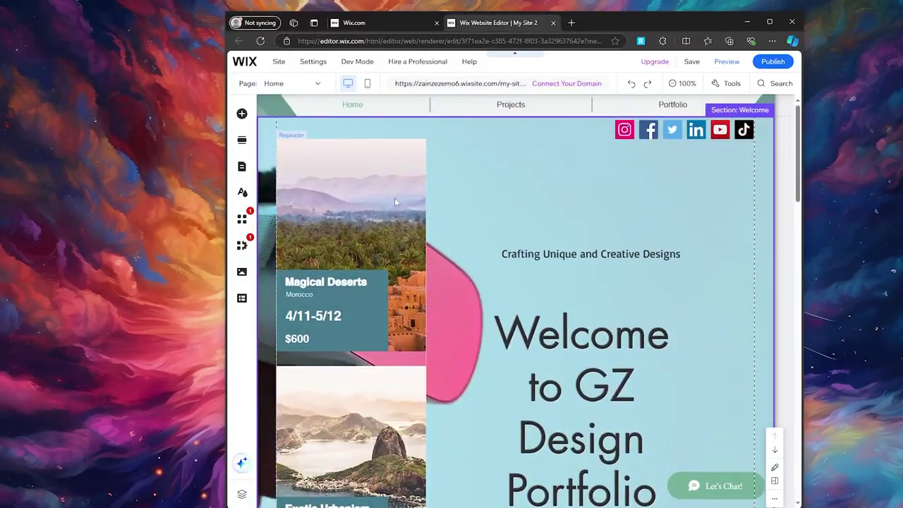
scroll(395, 205, "down", 1)
scroll(620, 180, "down", 3)
scroll(510, 187, "up", 4)
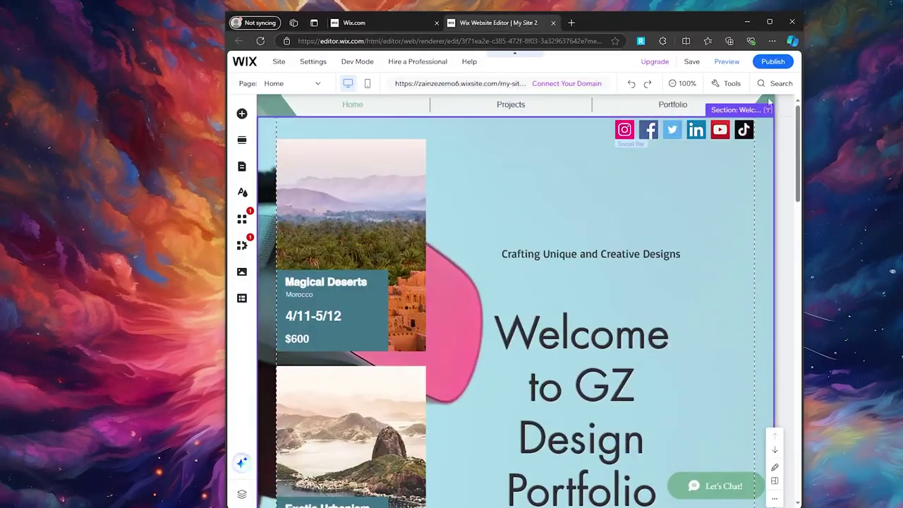
left_click(770, 22)
scroll(568, 134, "down", 1)
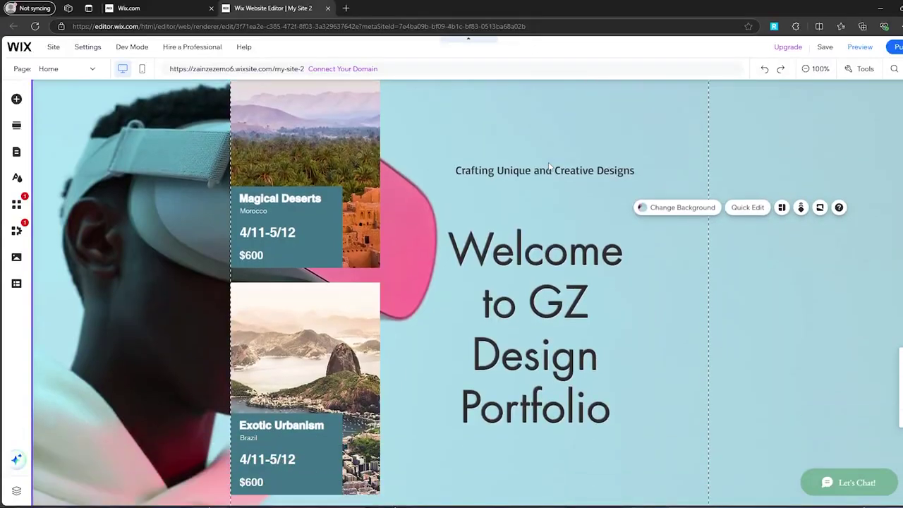
scroll(543, 169, "up", 1)
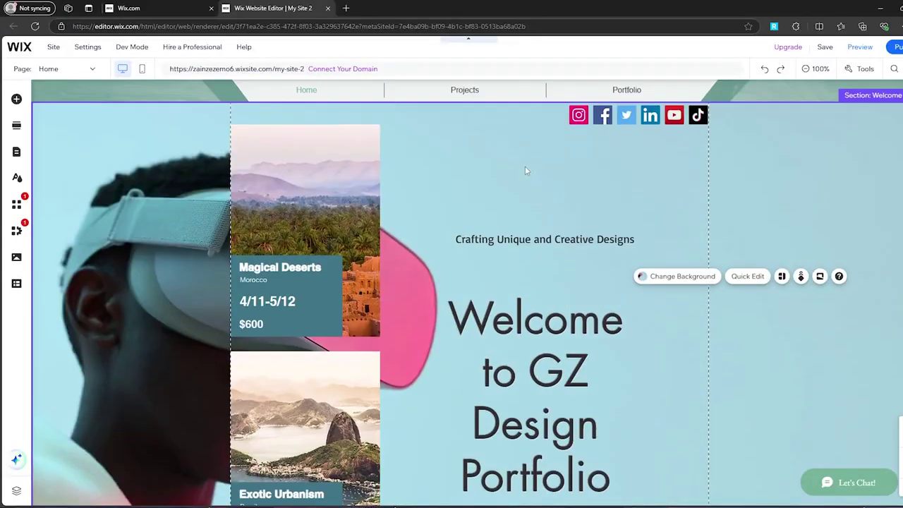
scroll(151, 196, "down", 1)
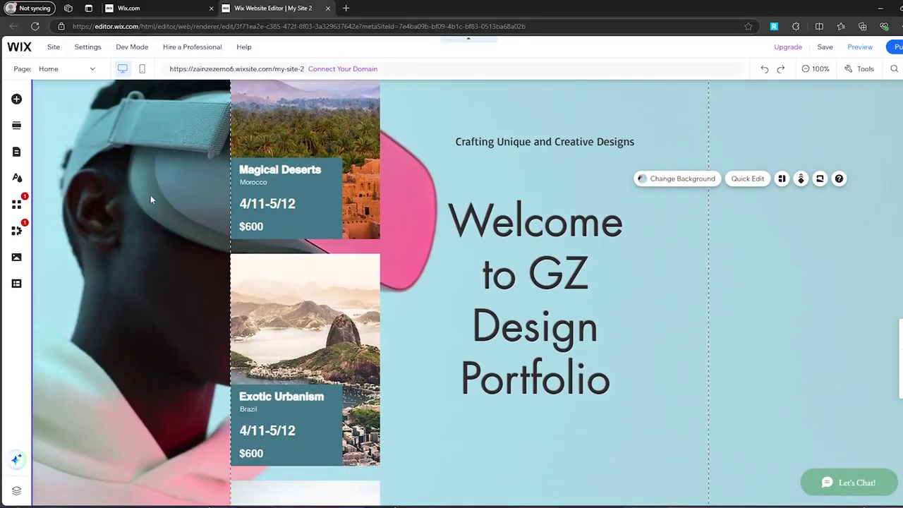
scroll(150, 198, "up", 1)
scroll(151, 200, "down", 1)
scroll(564, 242, "up", 2)
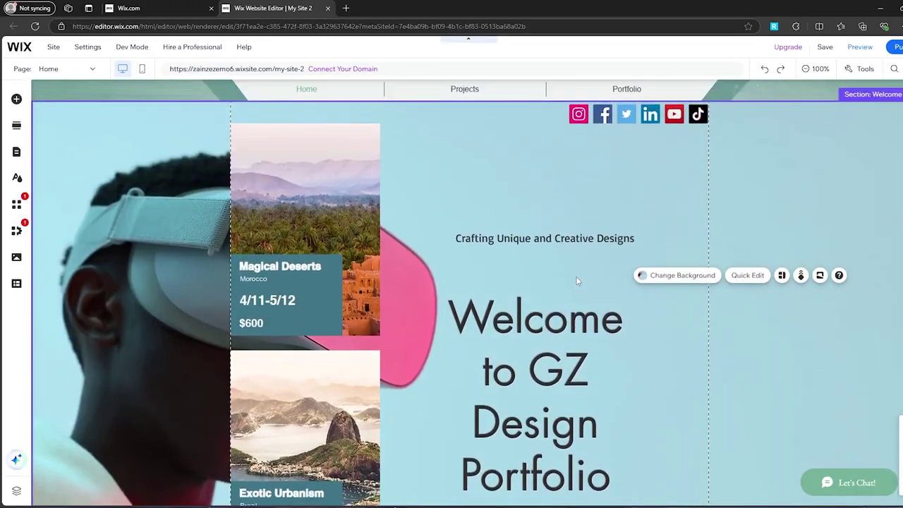
scroll(508, 216, "down", 1)
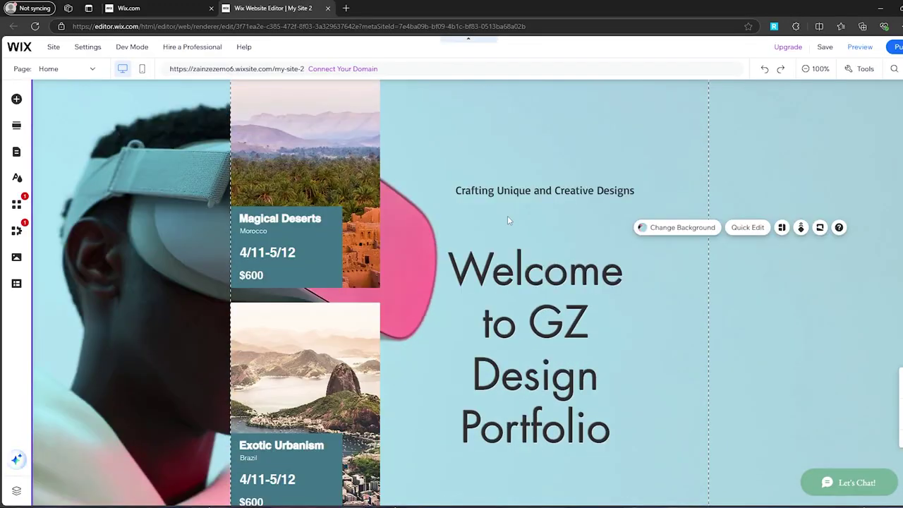
scroll(177, 179, "down", 1)
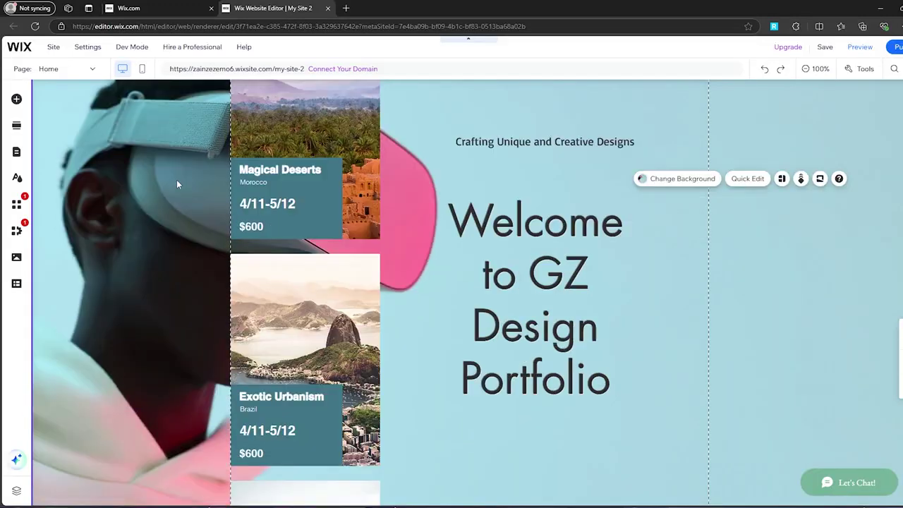
scroll(133, 172, "up", 2)
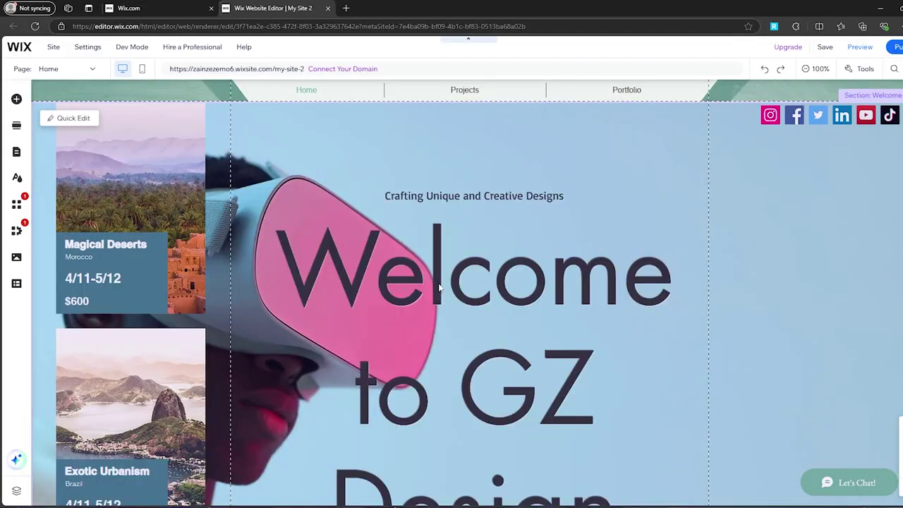
scroll(442, 282, "down", 2)
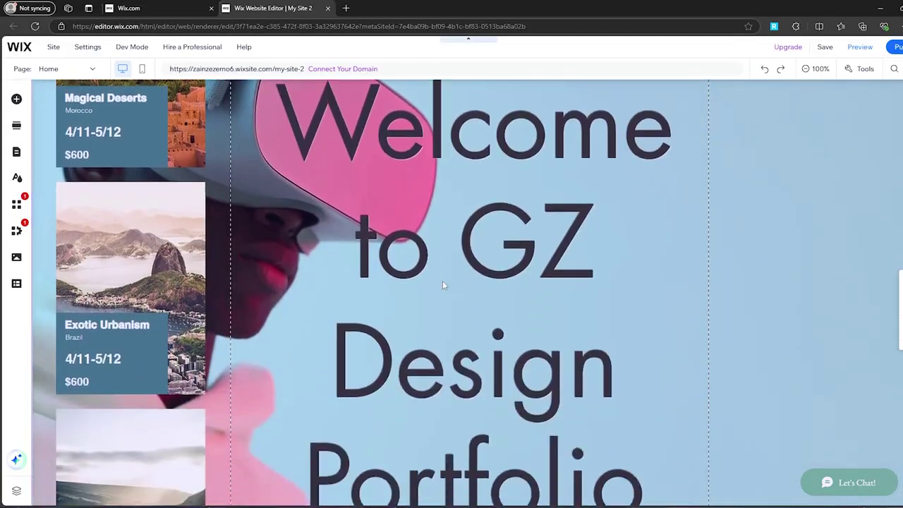
scroll(442, 281, "up", 2)
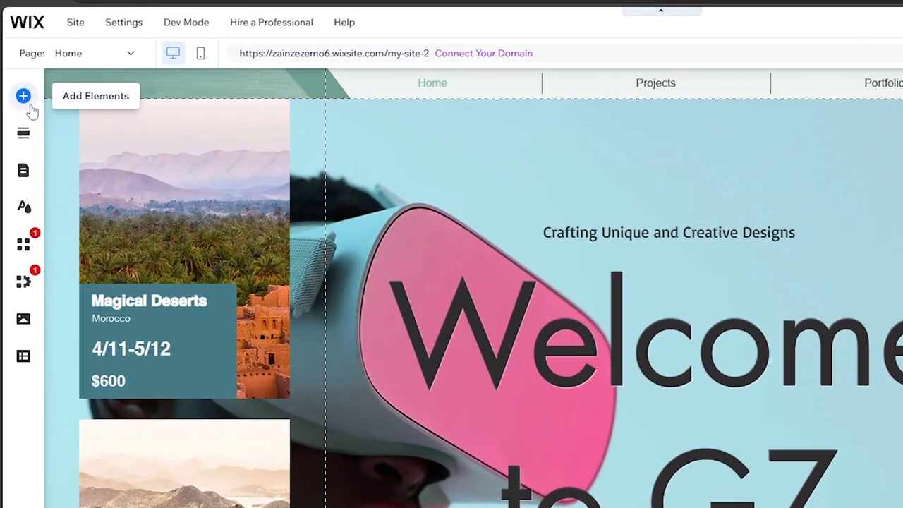
Add a blank white Classic strip across the Welcome section, between the "Crafting Unique and Creative Designs" text and the Welcome heading
left_click(29, 105)
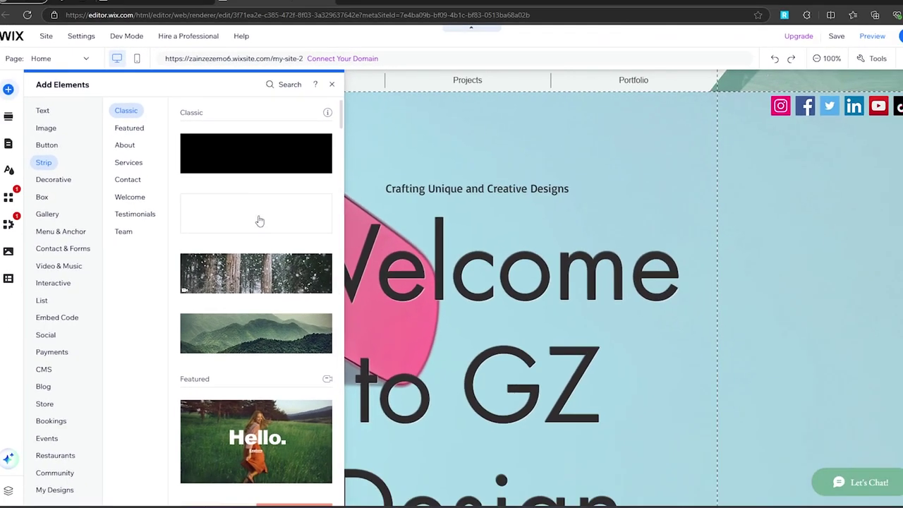
left_click_drag(350, 269, 693, 334)
left_click_drag(494, 262, 490, 261)
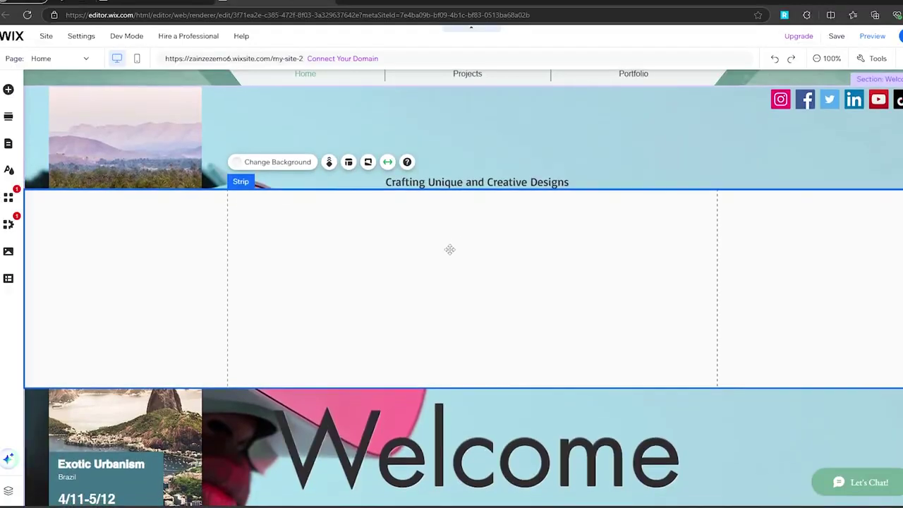
Make the new strip's background transparent by setting its color opacity to 0%
scroll(450, 242, "down", 5)
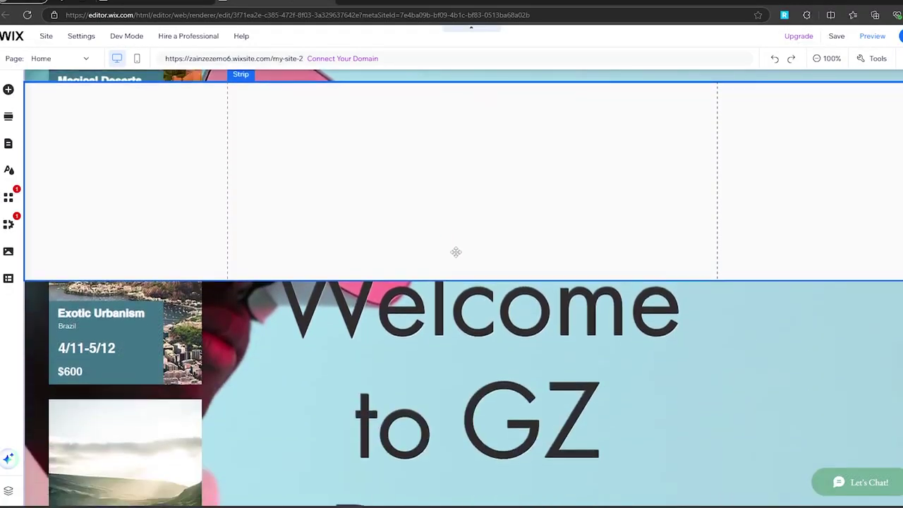
scroll(335, 292, "up", 5)
scroll(334, 292, "down", 6)
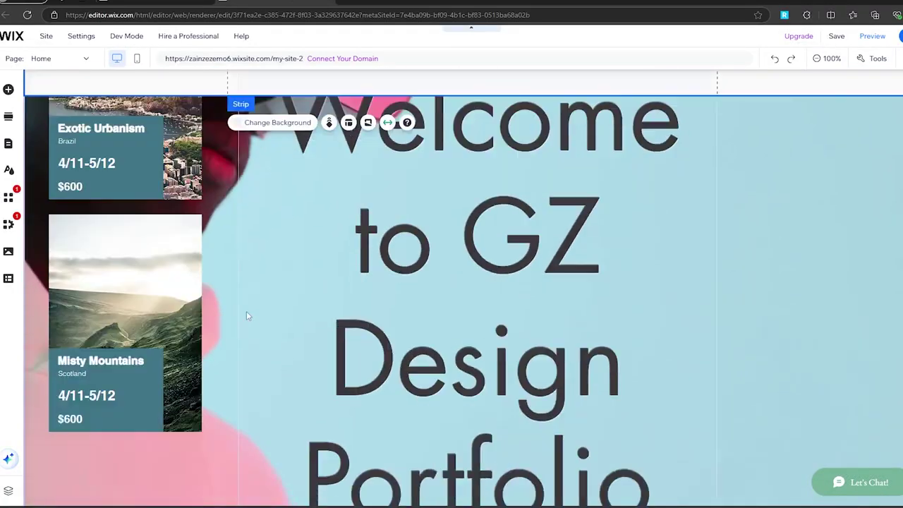
scroll(368, 361, "down", 2)
scroll(417, 278, "up", 6)
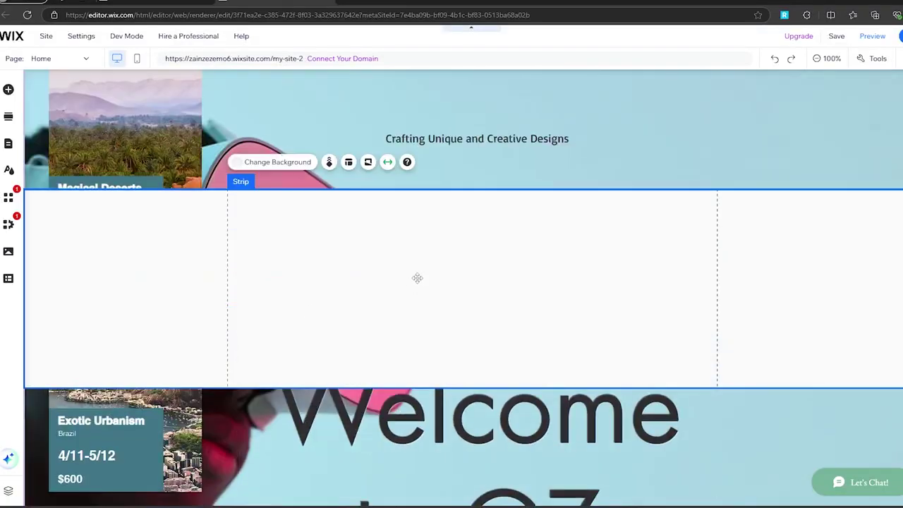
scroll(417, 276, "up", 2)
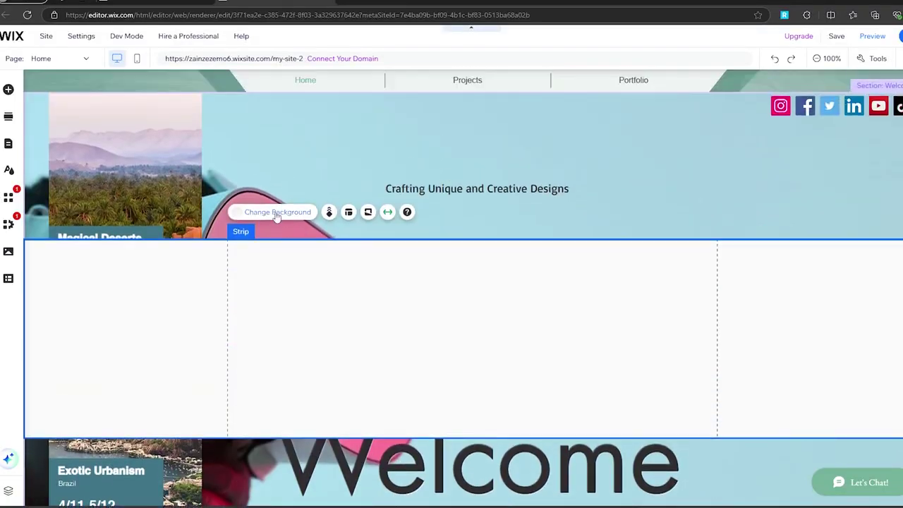
left_click(277, 213)
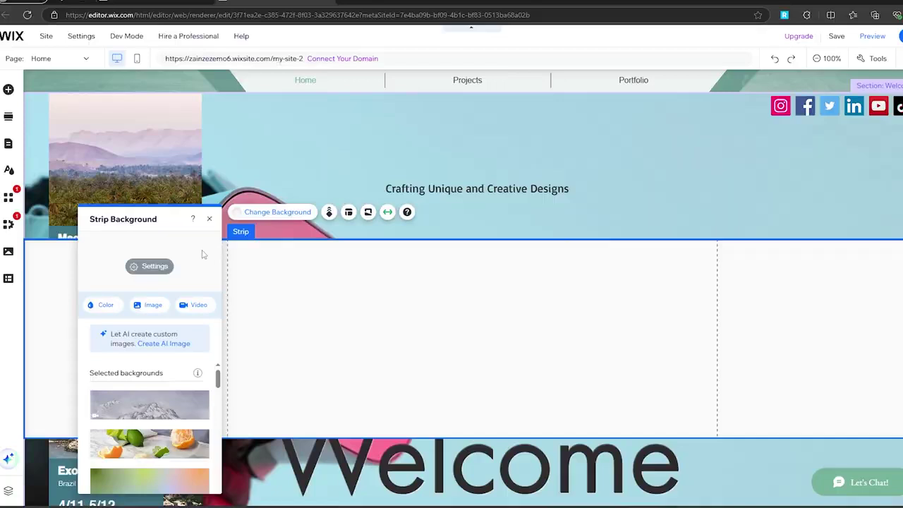
left_click(164, 265)
left_click_drag(148, 289, 71, 284)
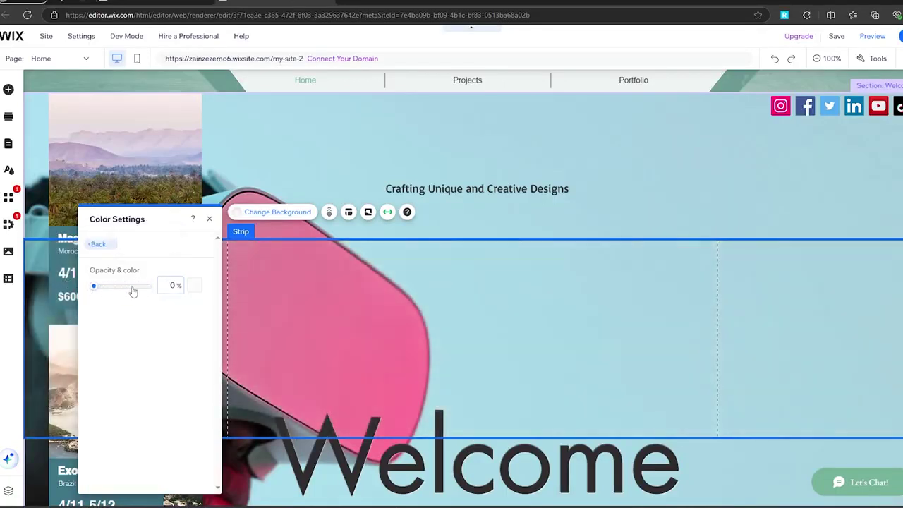
left_click(210, 220)
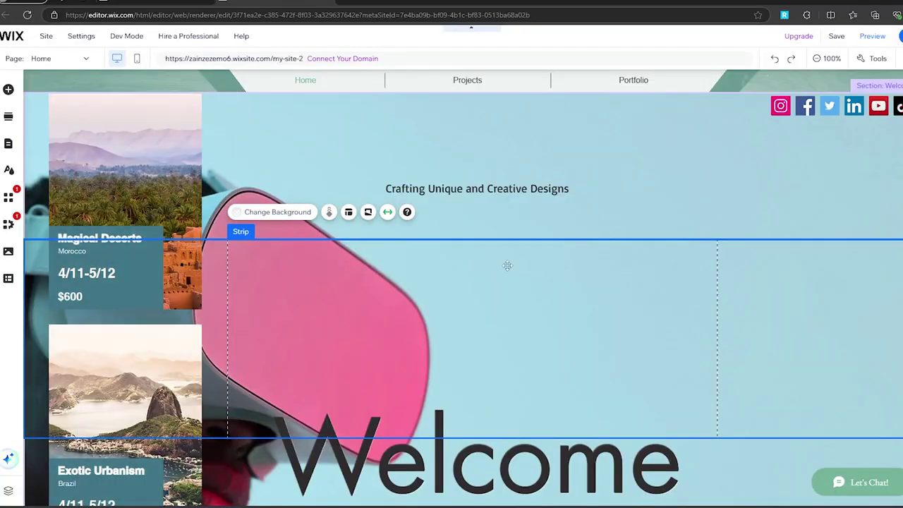
Add a second column to the transparent strip
left_click(349, 213)
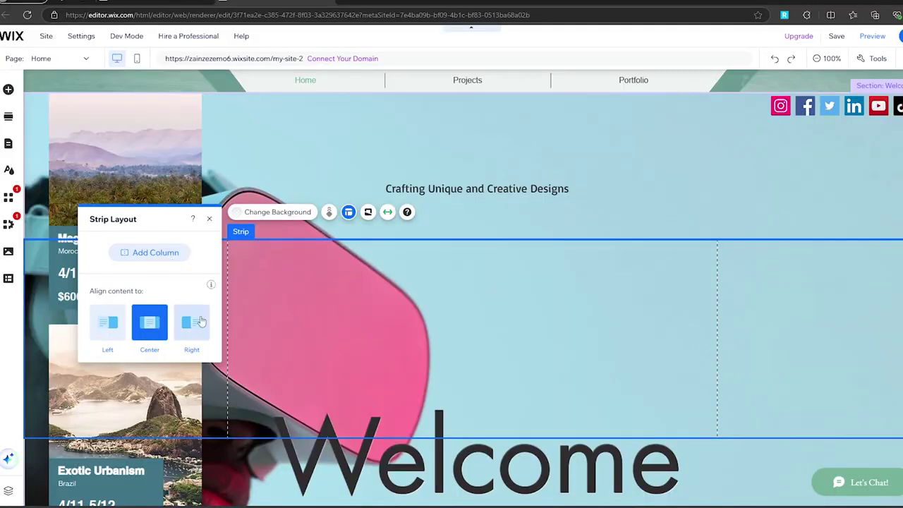
left_click(153, 254)
left_click(514, 294)
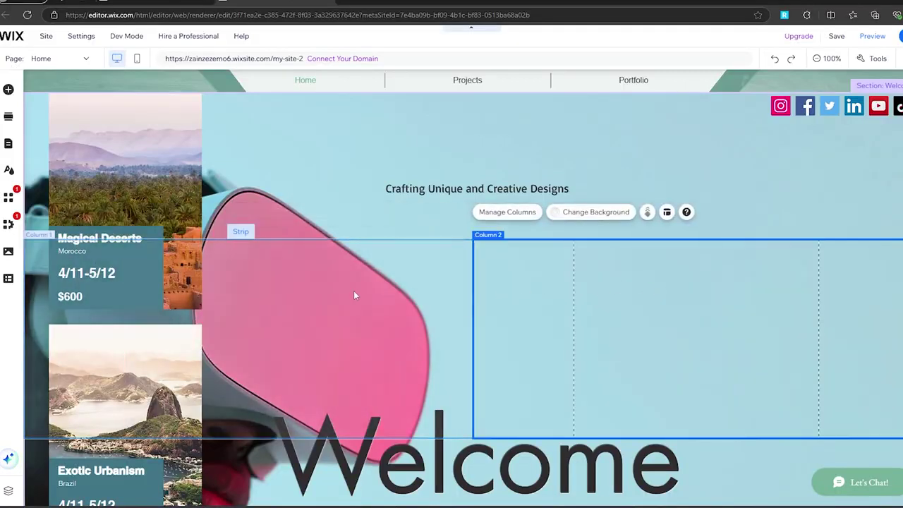
Inspect the strip's two-column split by selecting Column 1, Column 2 and the strip layout options
left_click(263, 302)
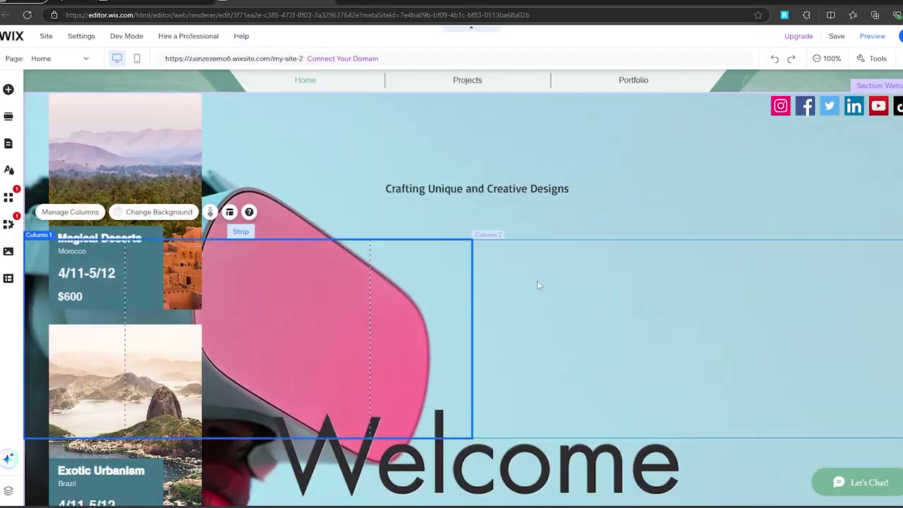
left_click(499, 310)
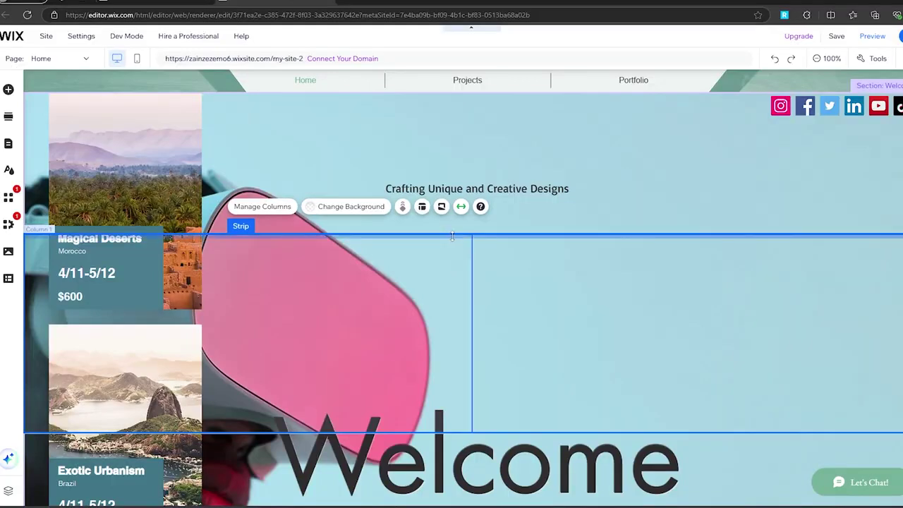
left_click(422, 206)
left_click(557, 285)
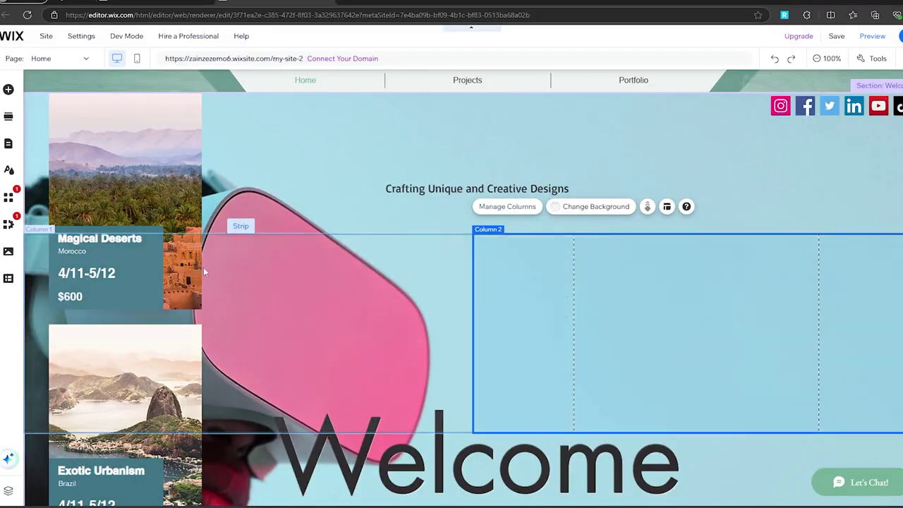
Add a third column to the transparent strip and select each of its three columns in turn
left_click(162, 250)
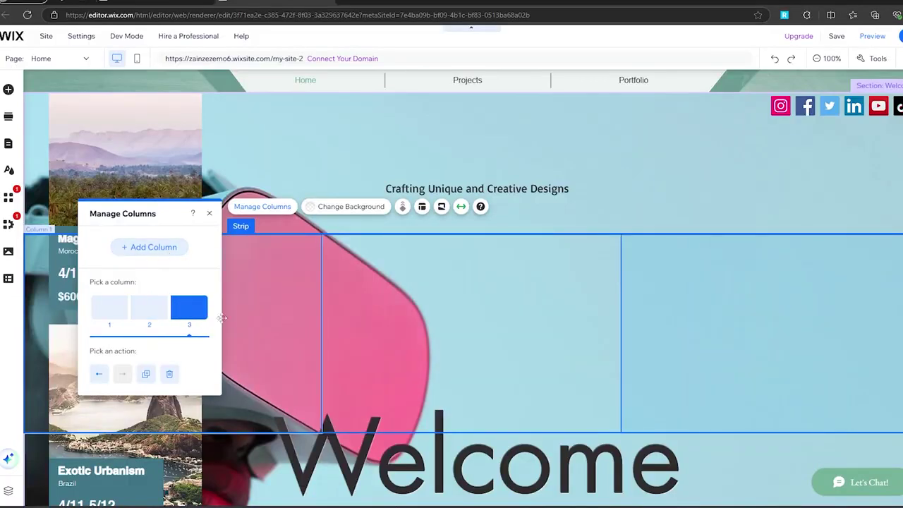
left_click(673, 306)
left_click(502, 327)
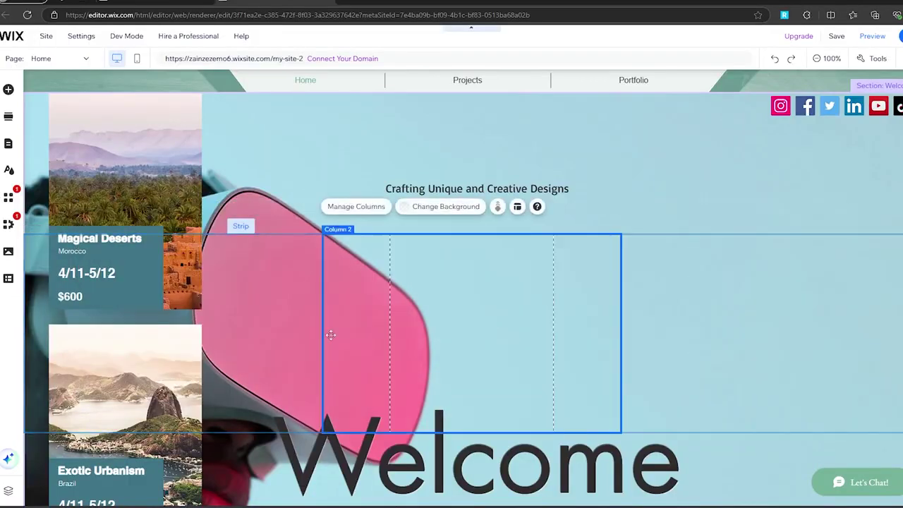
left_click(316, 332)
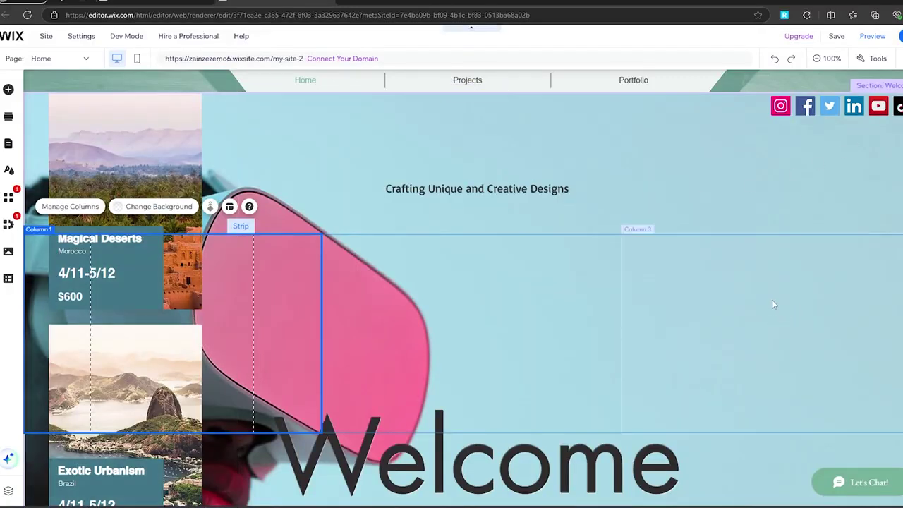
Move the three-column strip slightly down within the Welcome section
scroll(494, 338, "down", 3)
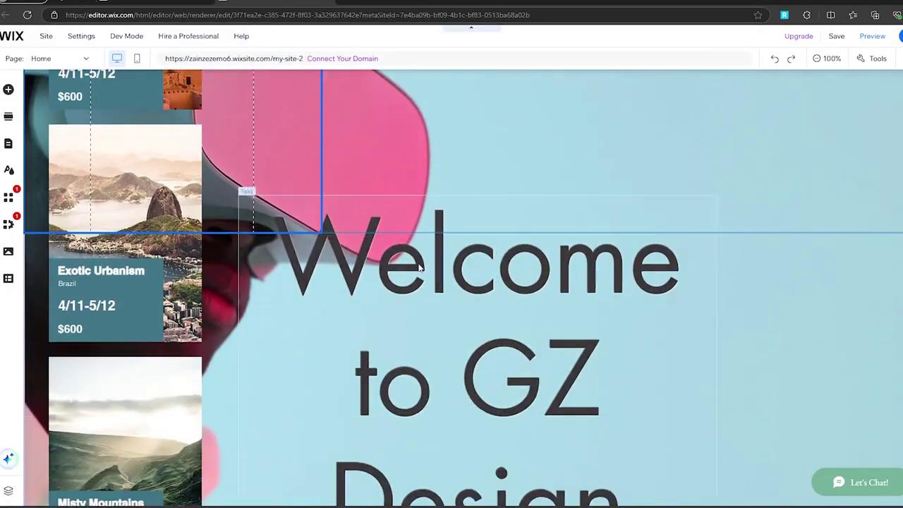
scroll(451, 297, "up", 3)
scroll(542, 365, "down", 3)
left_click_drag(487, 169, 487, 185)
scroll(250, 297, "up", 4)
scroll(423, 233, "down", 3)
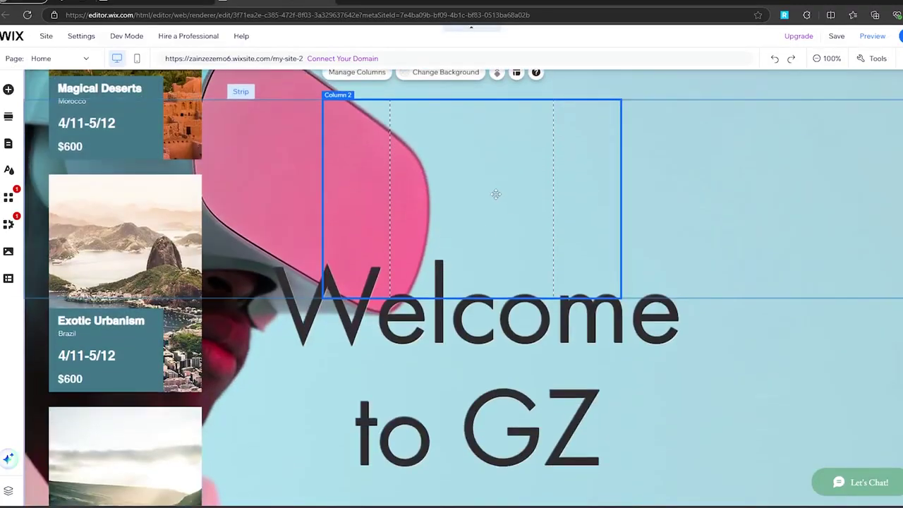
scroll(496, 194, "up", 2)
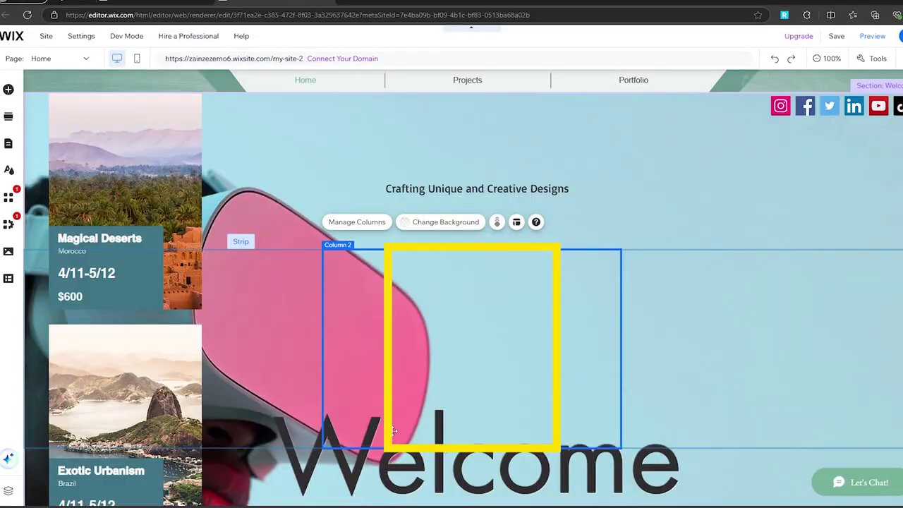
Move the travel card list horizontally so it sits within the dashed gridlines of Column 1
mouse_move(154, 199)
left_mouse_down()
mouse_move(148, 192)
mouse_move(189, 224)
mouse_move(190, 140)
mouse_move(197, 155)
left_mouse_up()
scroll(207, 321, "down", 2)
key("ctrl+z")
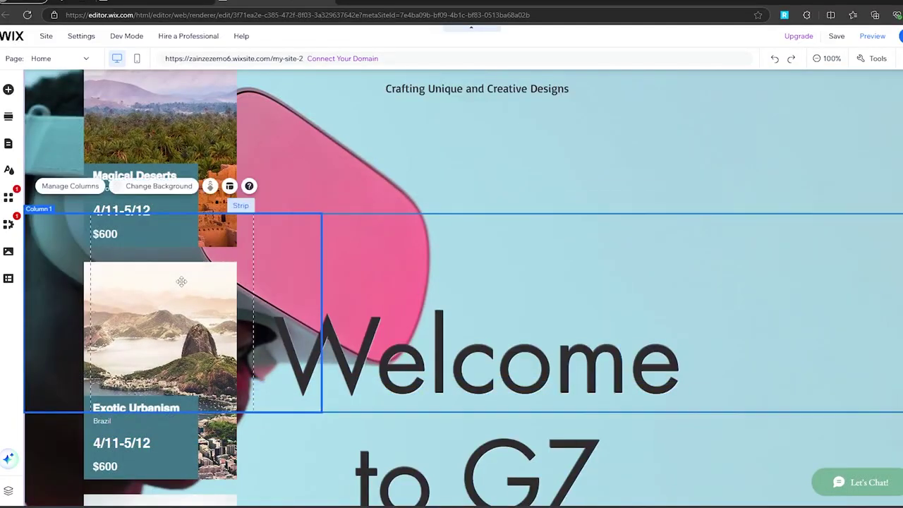
key("ctrl+z")
scroll(205, 314, "down", 5)
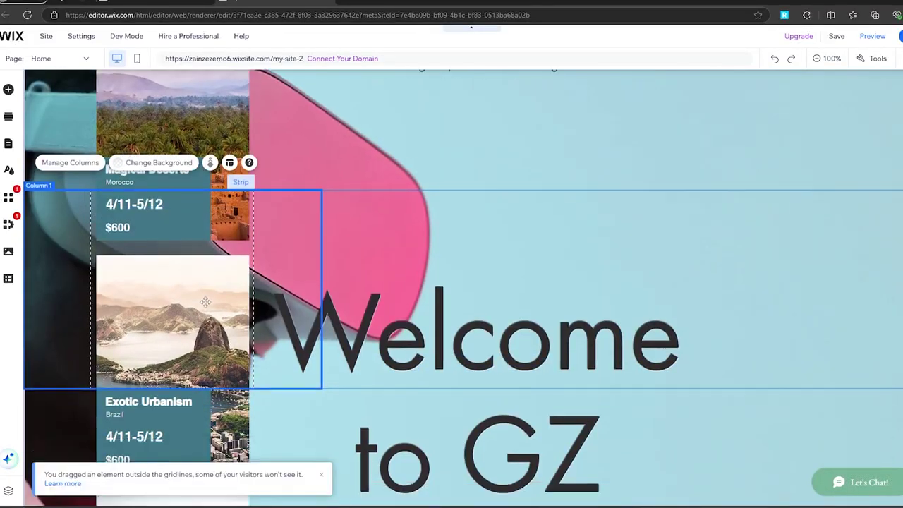
Extend the strip's height downward and reposition it to start at the tagline, at y: 252, covering the Welcome heading area
left_click(418, 233)
left_click_drag(420, 247, 430, 416)
scroll(432, 406, "down", 2)
left_click_drag(446, 312, 447, 421)
scroll(466, 331, "up", 8)
left_click_drag(465, 315, 456, 141)
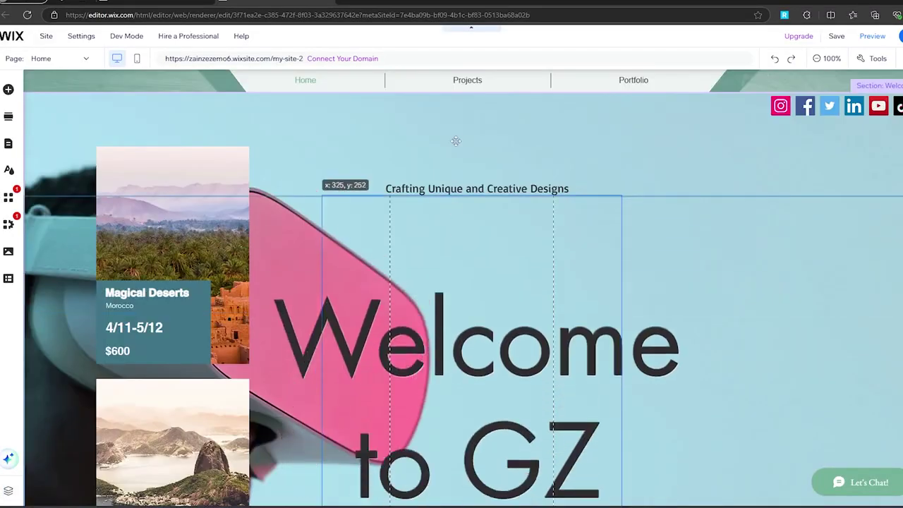
Move the travel card list down into Column 1, just below the strip's upper edge
left_click(186, 167)
left_click_drag(185, 167, 183, 225)
scroll(380, 219, "down", 2)
left_click(482, 227)
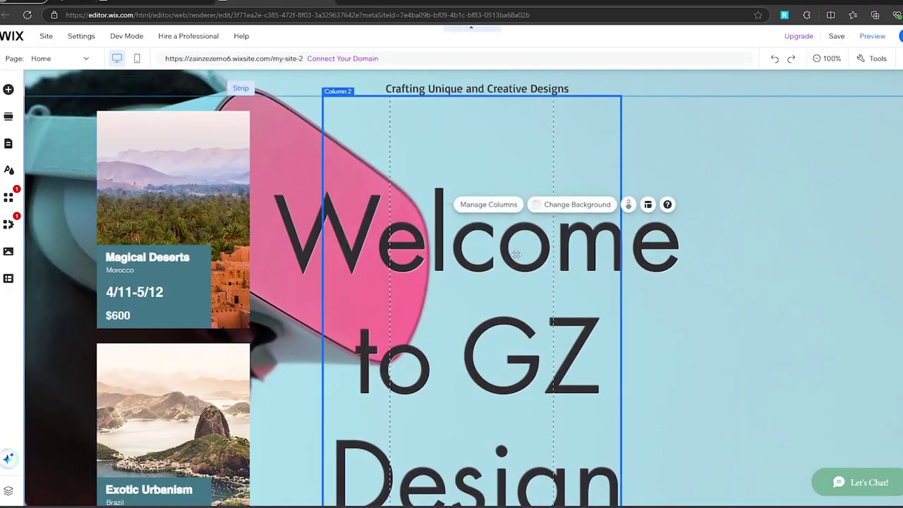
scroll(525, 252, "up", 2)
scroll(522, 255, "down", 7)
scroll(557, 247, "up", 6)
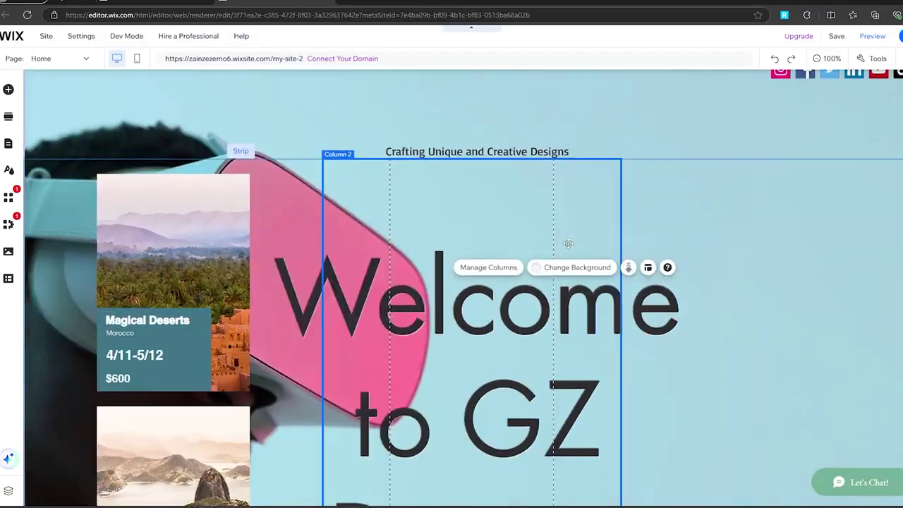
Move the social bar from the Welcome section's upper corner into Column 3 of the strip
scroll(569, 244, "up", 1)
left_click(832, 106)
left_click_drag(832, 106, 764, 226)
scroll(755, 247, "down", 2)
left_click(540, 194)
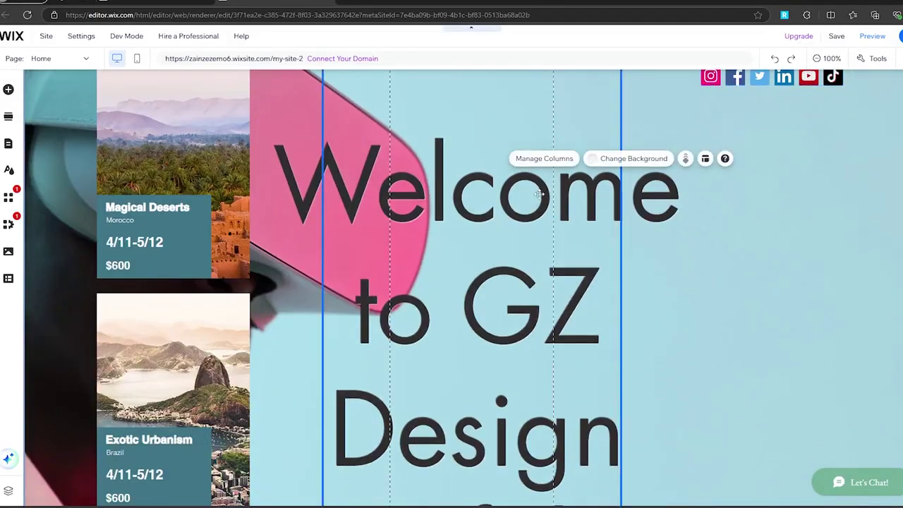
Raise the strip above the "Crafting Unique and Creative Designs" text and place that text inside Column 2
scroll(522, 259, "up", 1)
left_click(514, 113)
double_click(500, 188)
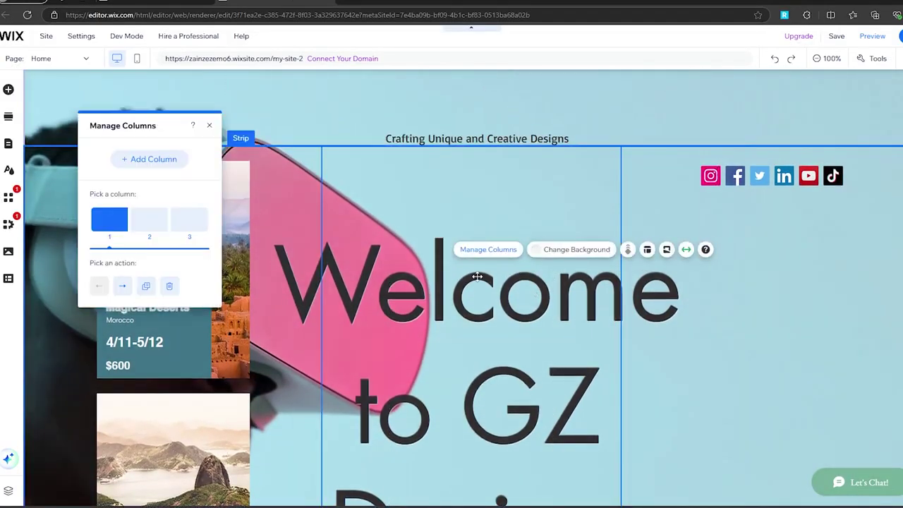
left_click(501, 188)
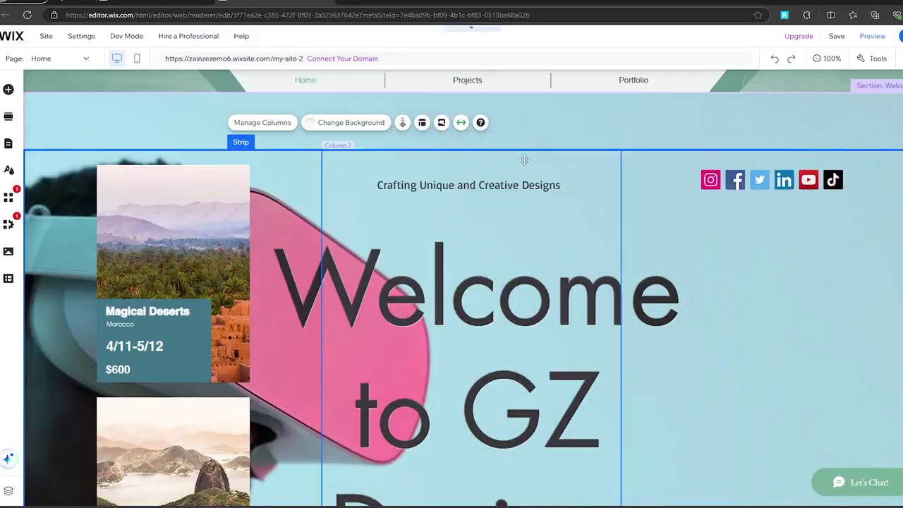
Review the placement of the travel cards in Column 1 and the text in Column 2 along the strip's height
scroll(403, 221, "down", 4)
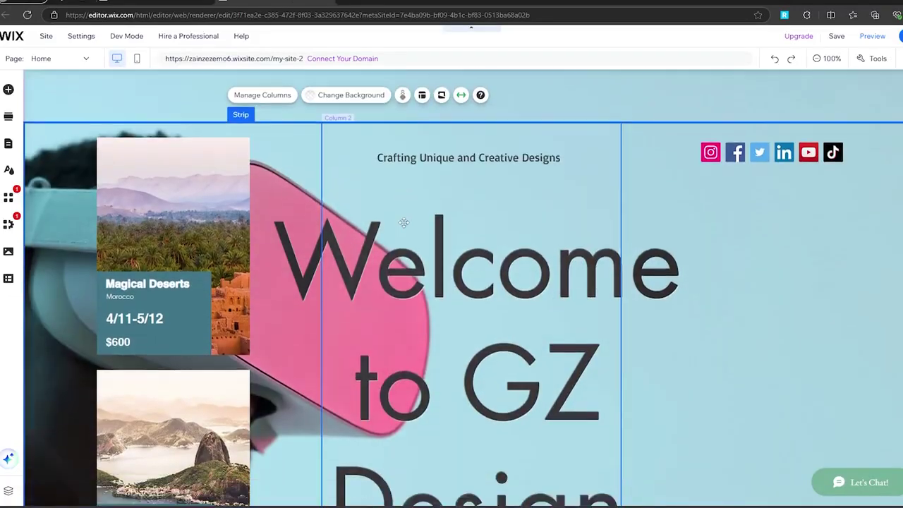
scroll(315, 238, "up", 4)
left_click(71, 192)
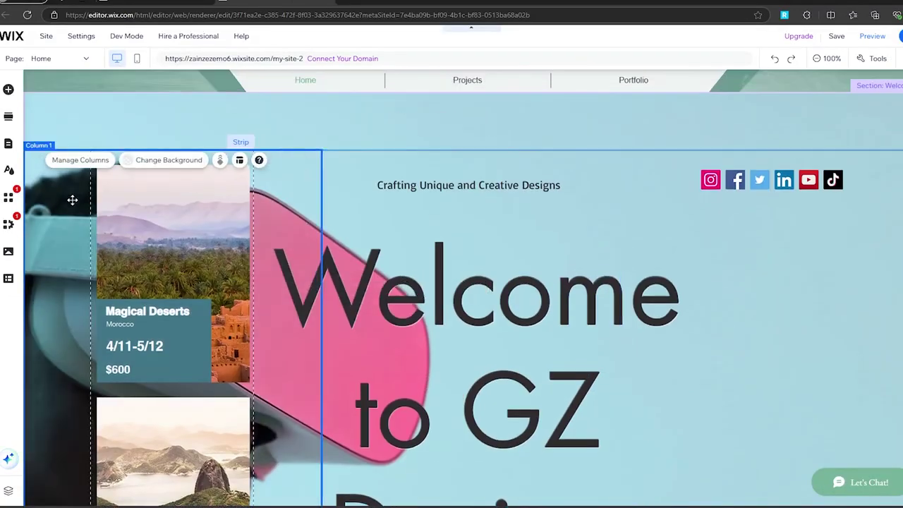
scroll(256, 151, "down", 1)
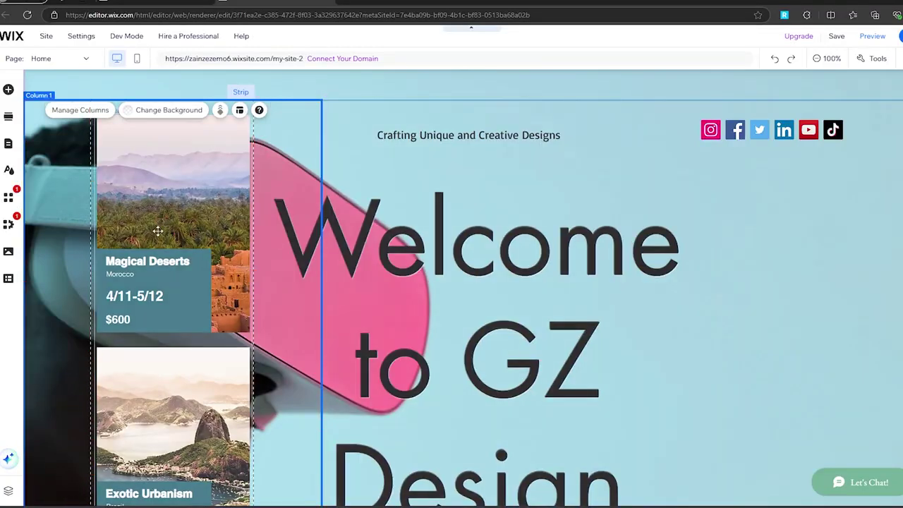
scroll(162, 226, "down", 1)
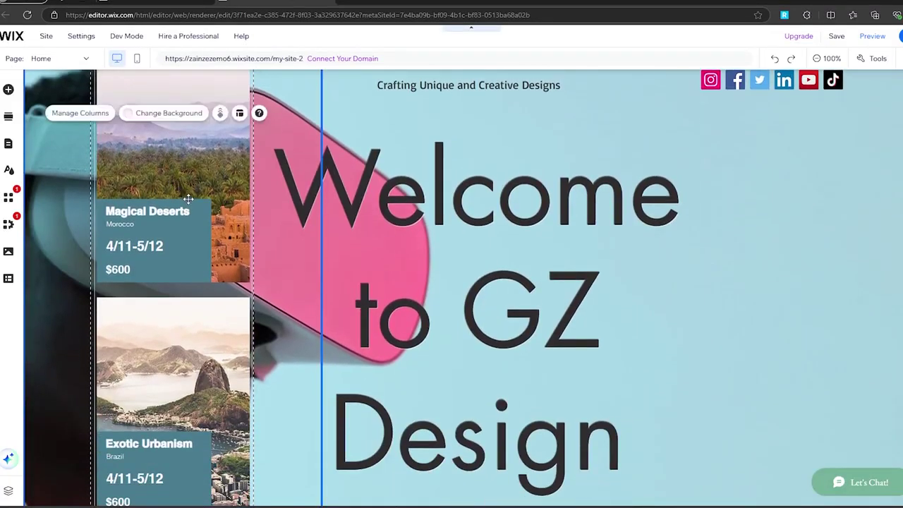
scroll(186, 200, "up", 2)
left_click(471, 290)
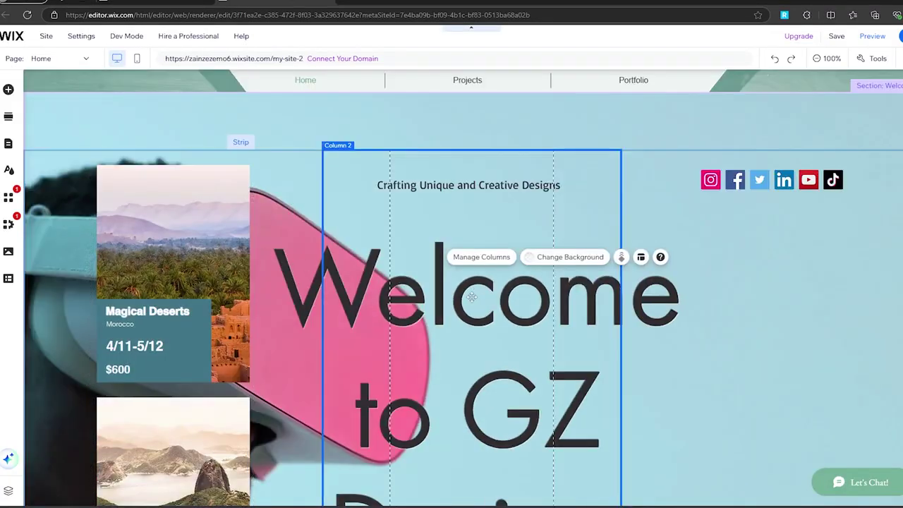
scroll(438, 268, "down", 2)
scroll(423, 261, "up", 1)
scroll(399, 242, "down", 1)
scroll(398, 242, "down", 4)
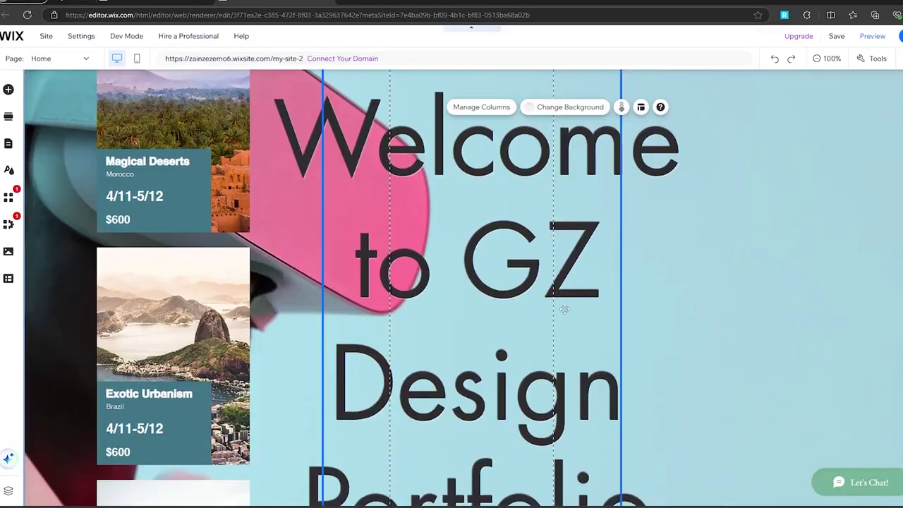
scroll(451, 254, "up", 5)
scroll(452, 261, "down", 2)
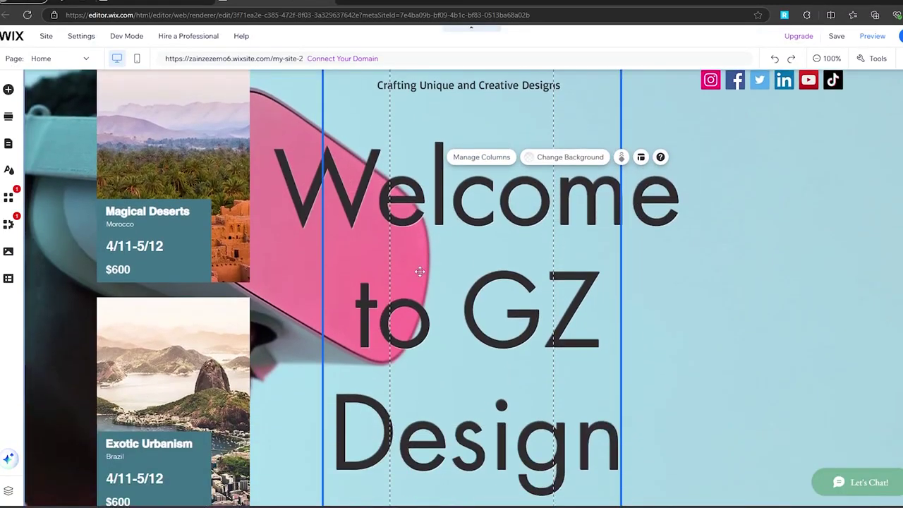
scroll(416, 269, "up", 2)
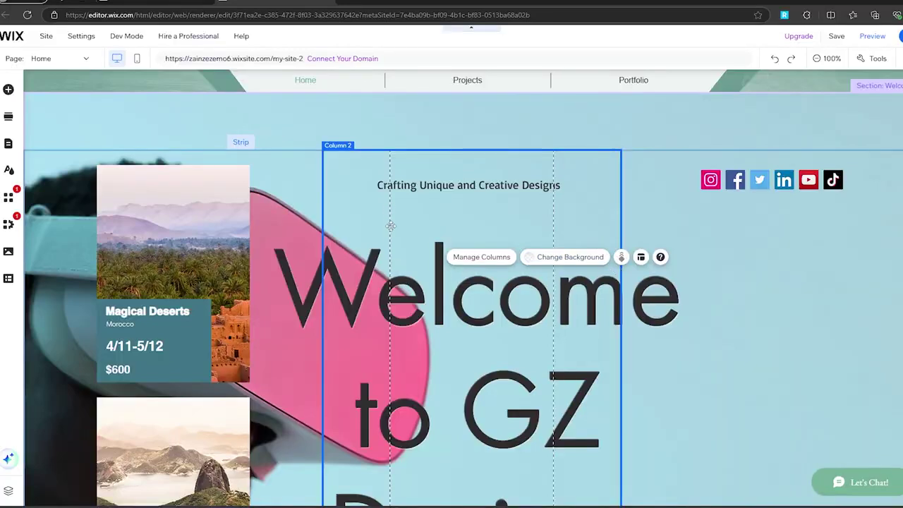
scroll(485, 302, "down", 5)
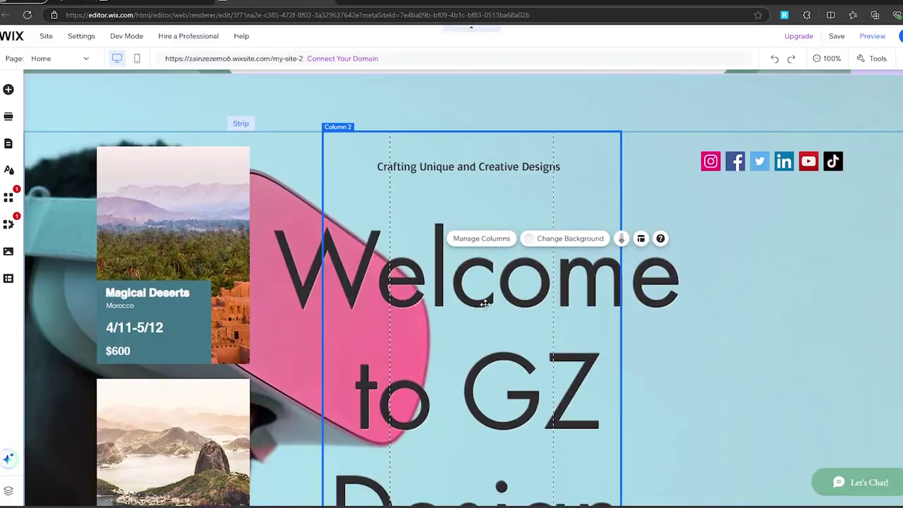
scroll(485, 304, "up", 5)
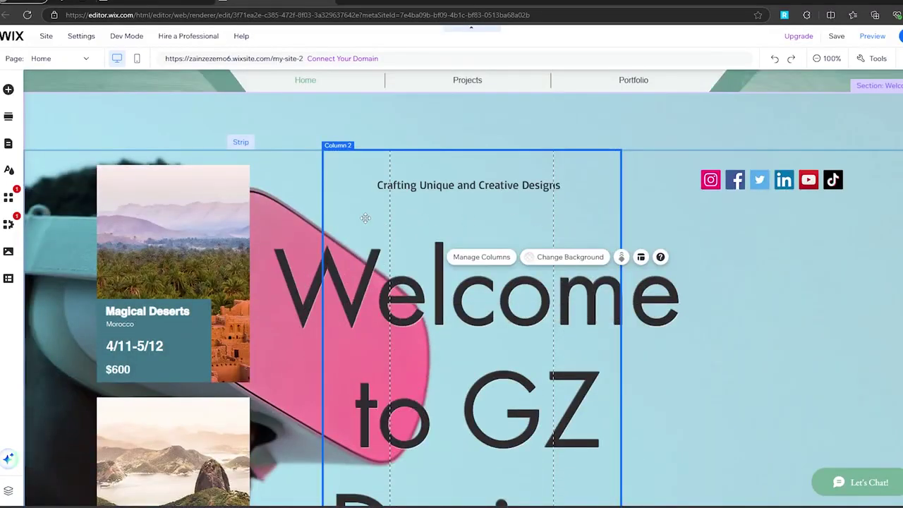
Examine how the travel cards, tagline and social bar in the strip's columns fit narrower and wider browser windows
left_click(753, 211)
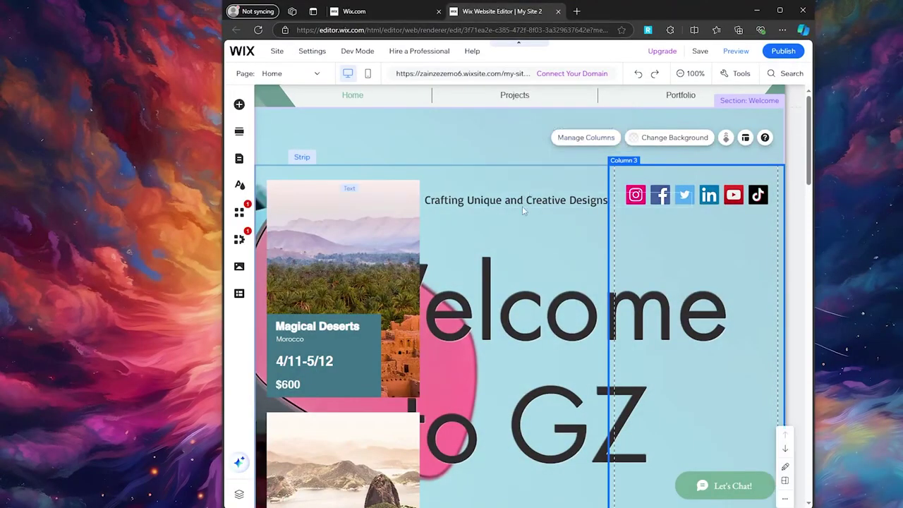
scroll(522, 206, "down", 3)
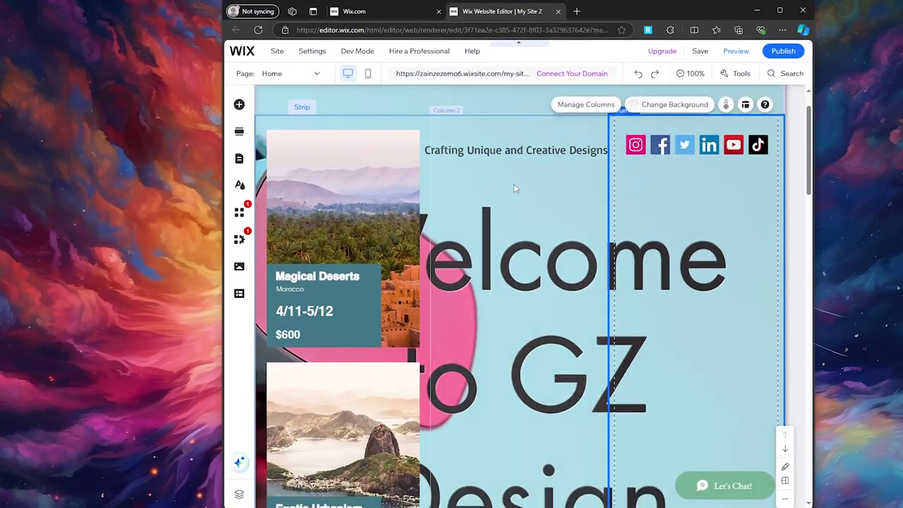
scroll(514, 183, "up", 3)
scroll(357, 206, "down", 3)
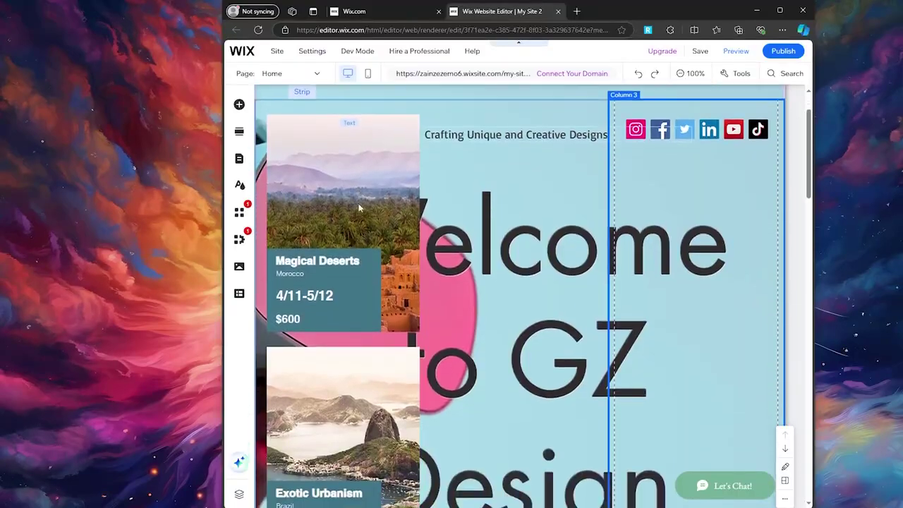
scroll(359, 198, "up", 2)
scroll(365, 207, "up", 1)
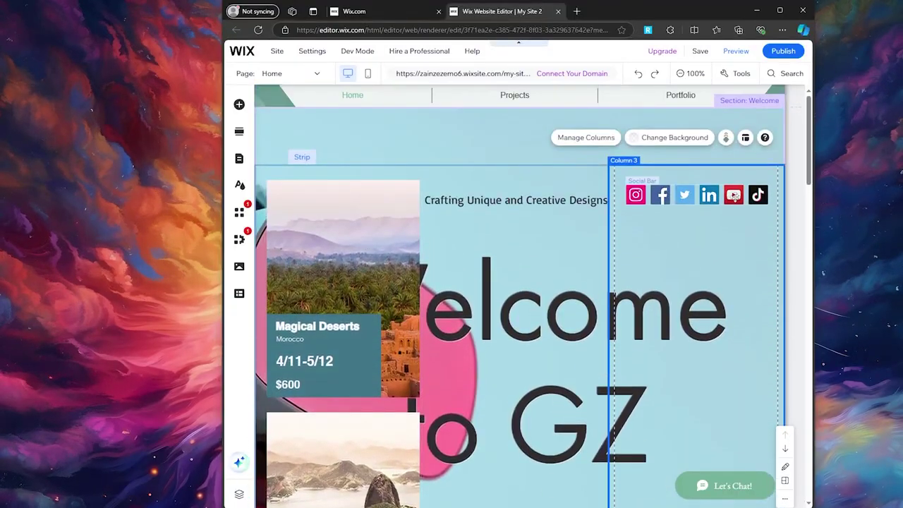
scroll(501, 176, "down", 3)
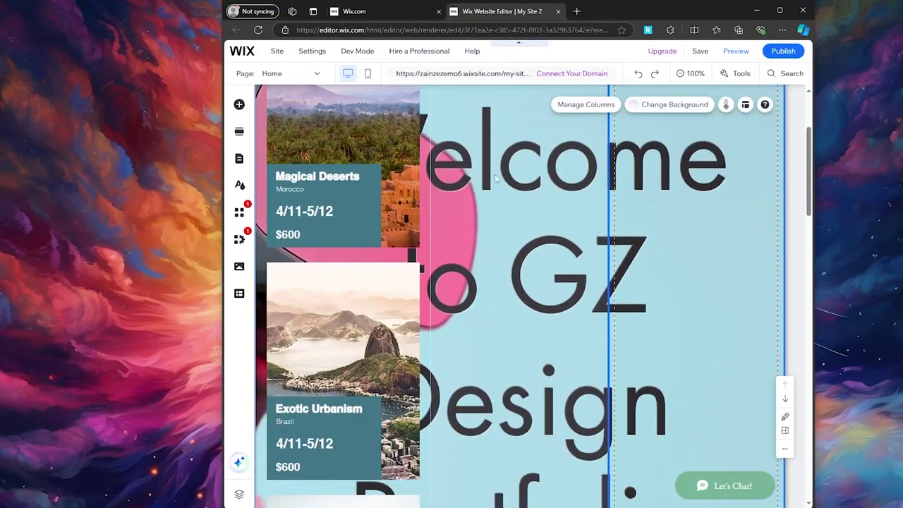
scroll(492, 182, "down", 4)
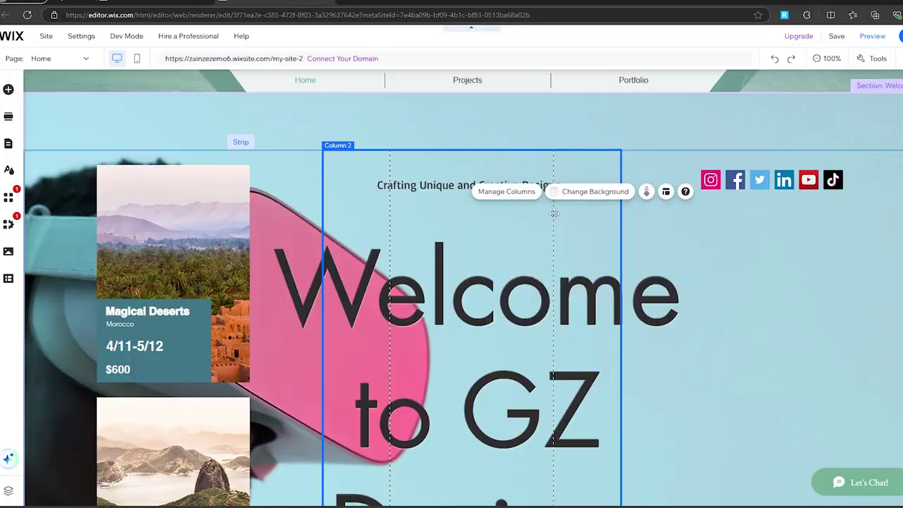
scroll(395, 233, "down", 3)
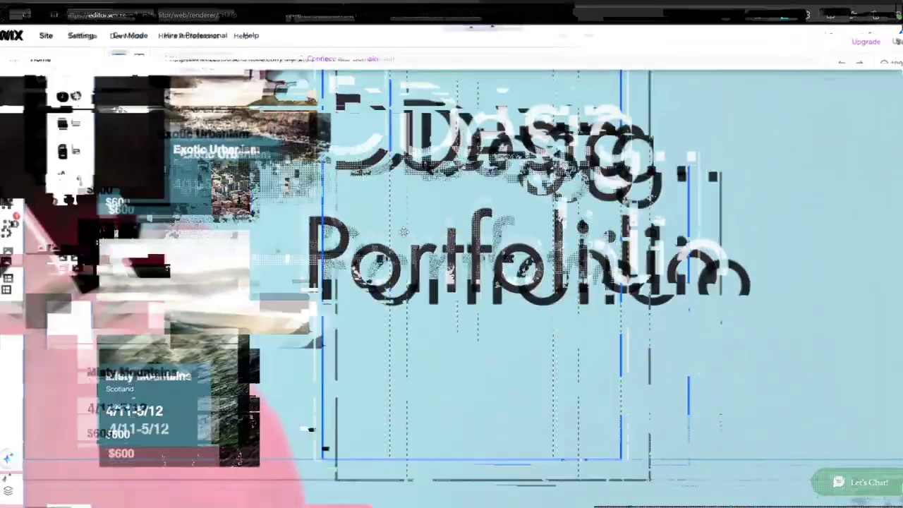